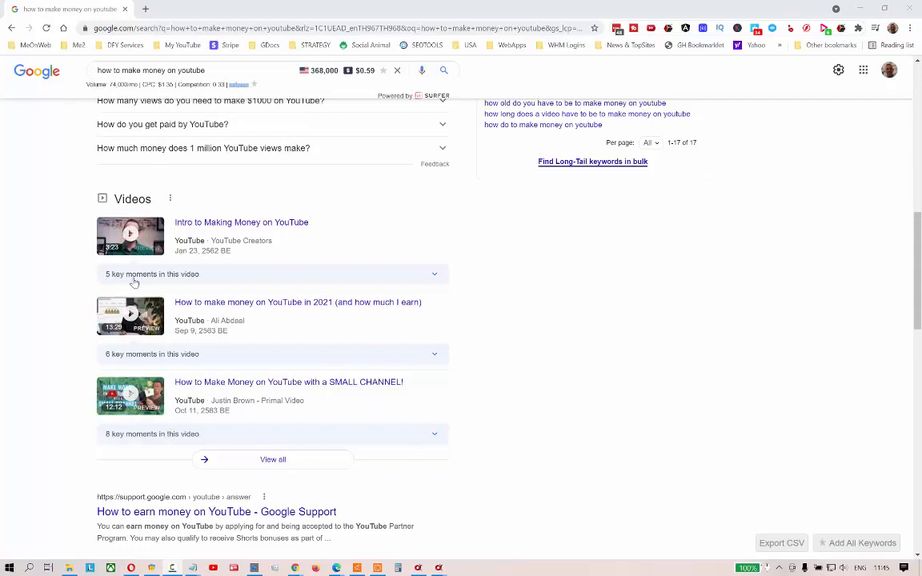
# Step: Expand the key moments of all three videos in the Videos block for "how to make money on youtube"
pyautogui.click(317, 281)
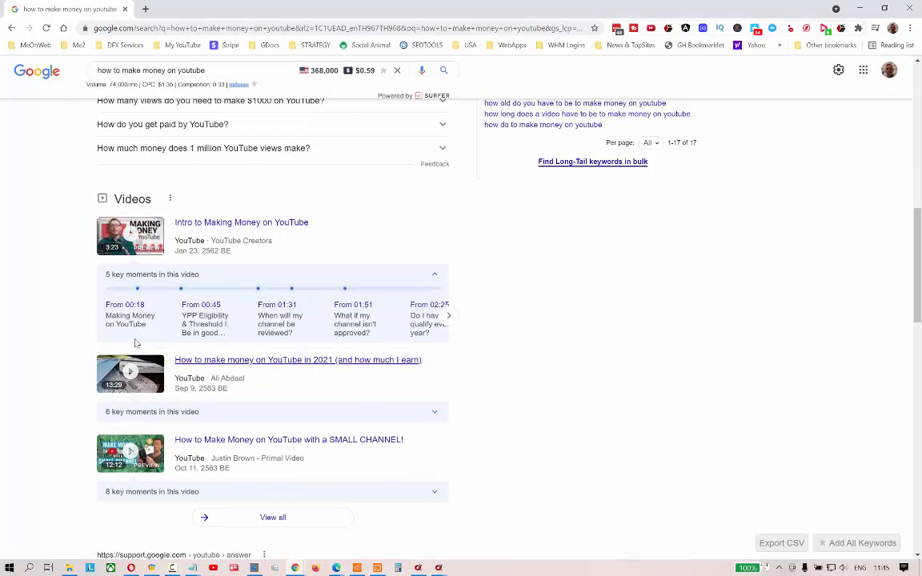
pyautogui.scroll(-1, 531, 400)
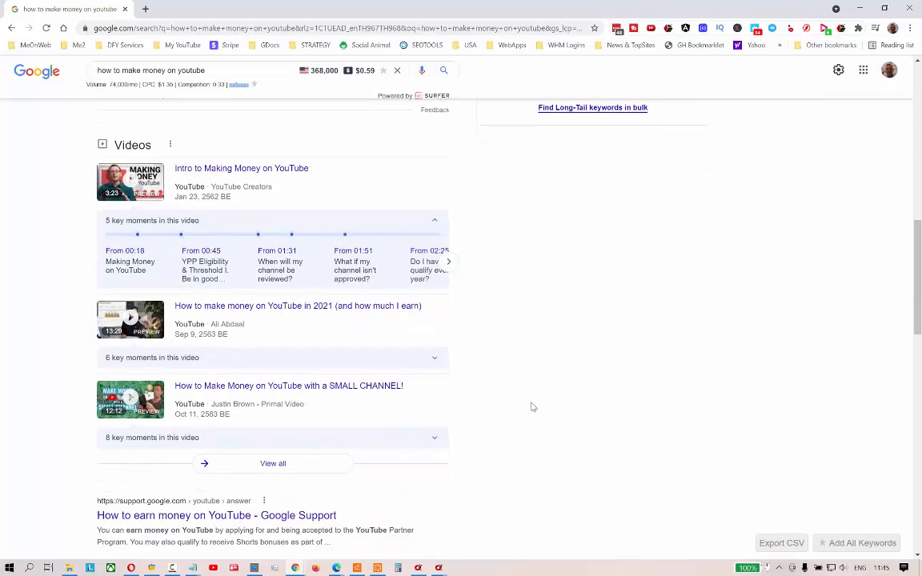
pyautogui.click(206, 359)
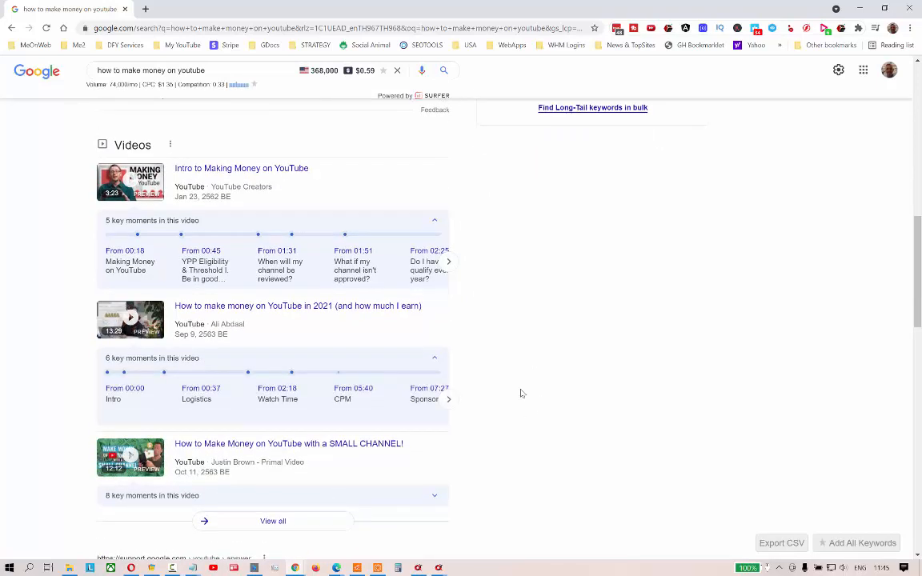
pyautogui.scroll(-2, 364, 388)
pyautogui.click(261, 393)
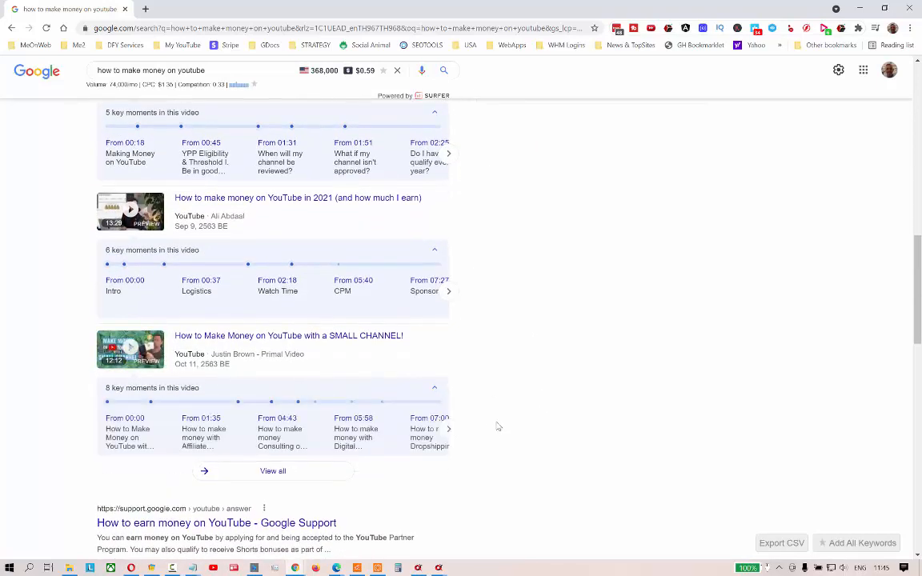
pyautogui.scroll(3, 498, 428)
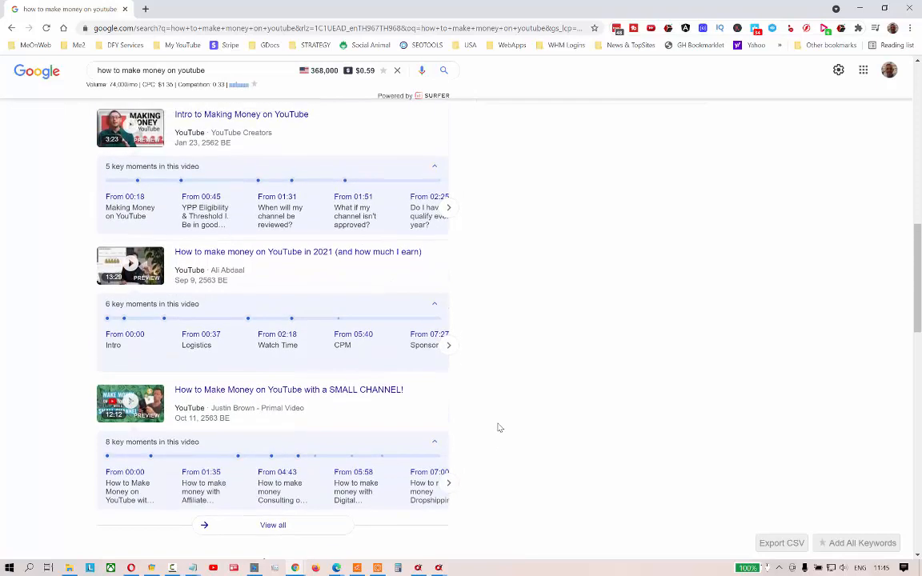
pyautogui.scroll(-1, 512, 407)
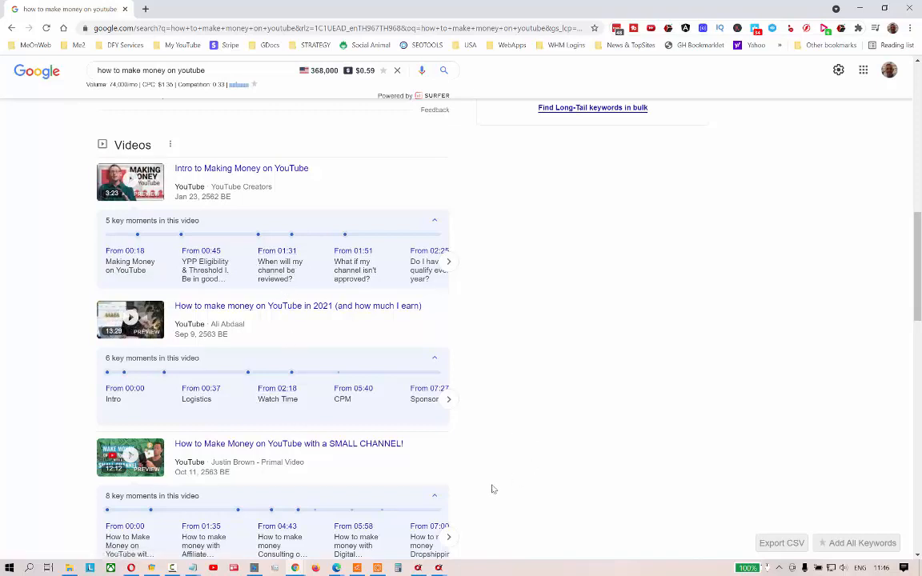
pyautogui.scroll(-1, 491, 488)
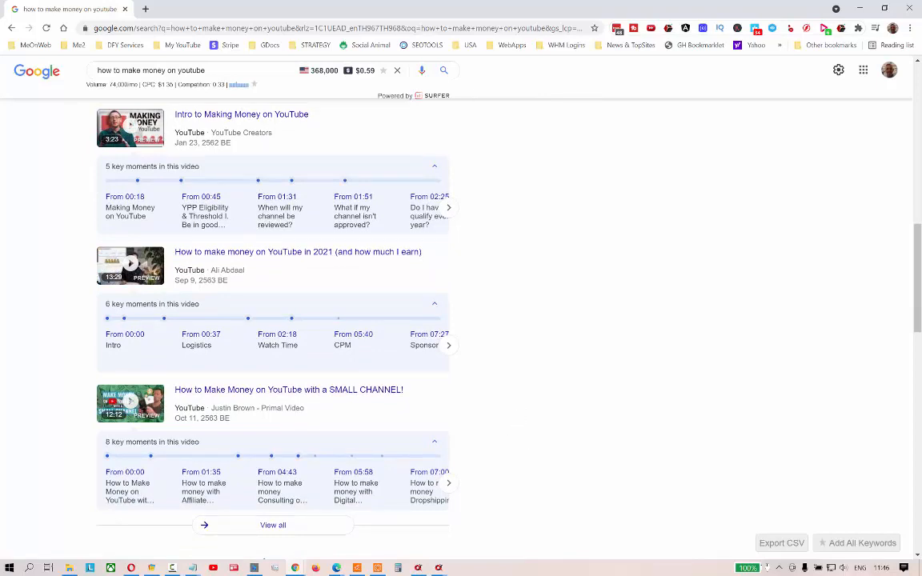
# Step: Open the full list of video results in a new tab and switch to it
pyautogui.scroll(-2, 296, 432)
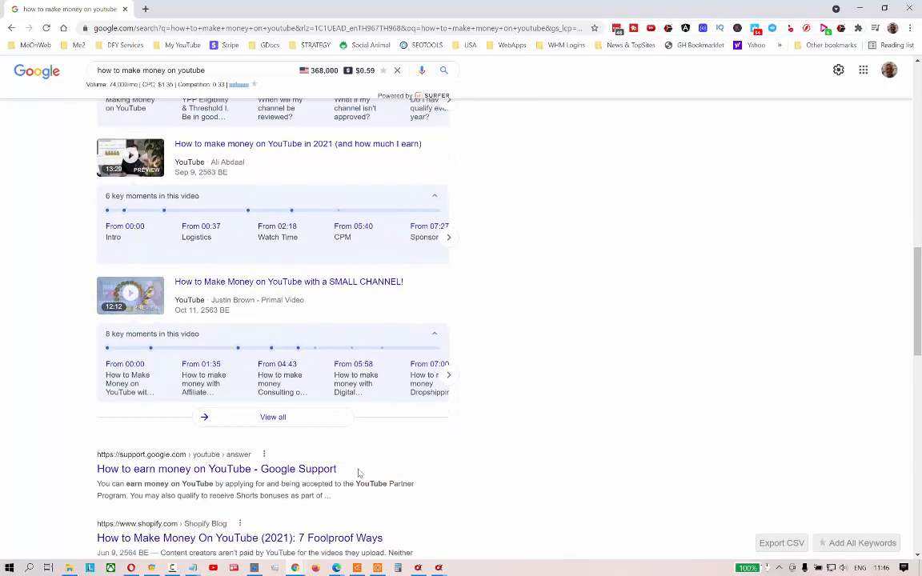
pyautogui.rightClick(265, 422)
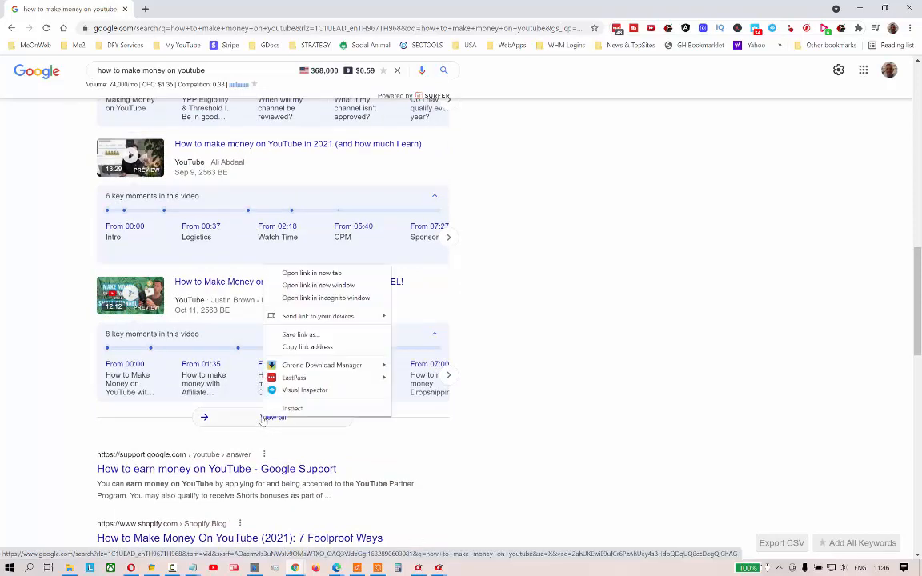
pyautogui.click(295, 273)
pyautogui.click(210, 8)
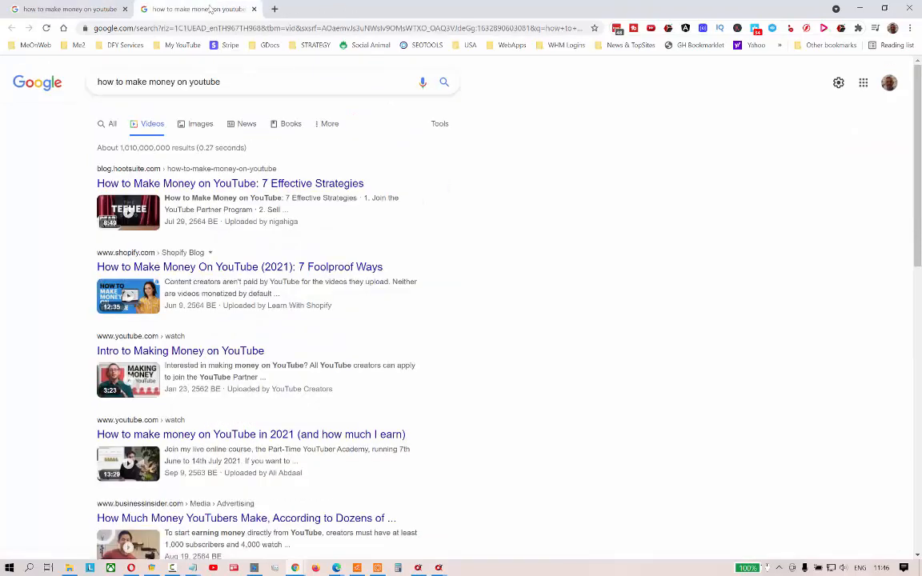
# Step: Look through the listed video results for "how to make money on youtube" and close their tab
pyautogui.scroll(-1, 149, 146)
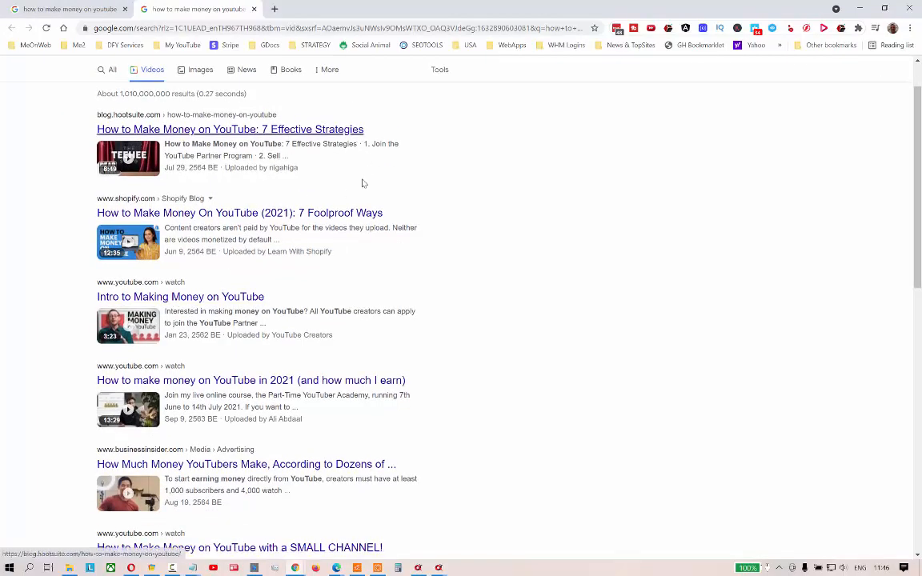
pyautogui.scroll(-5, 402, 399)
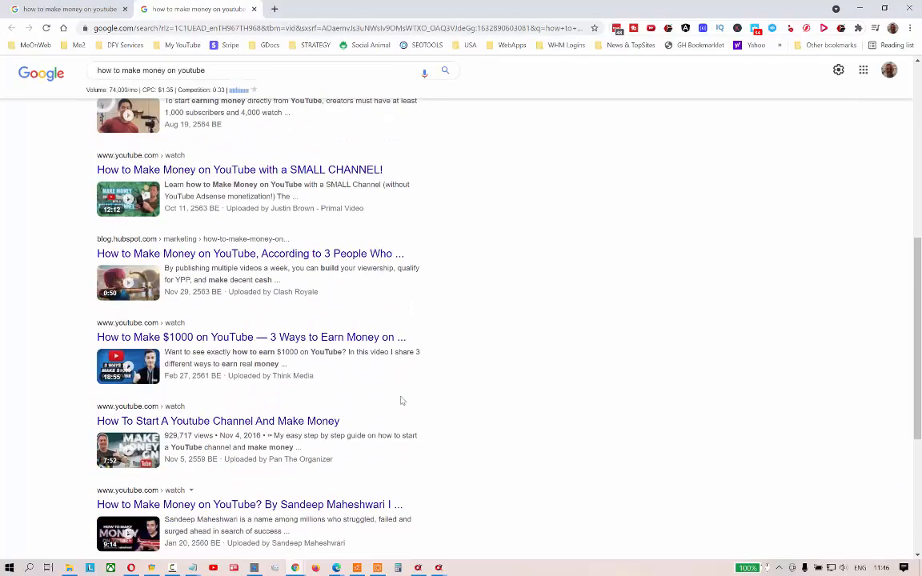
pyautogui.scroll(-3, 402, 400)
pyautogui.scroll(8, 391, 401)
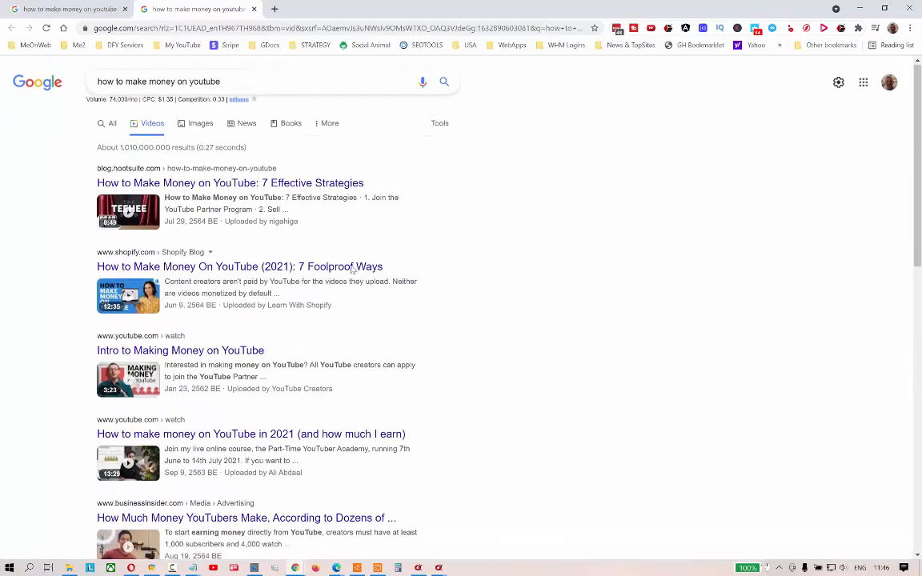
pyautogui.click(254, 9)
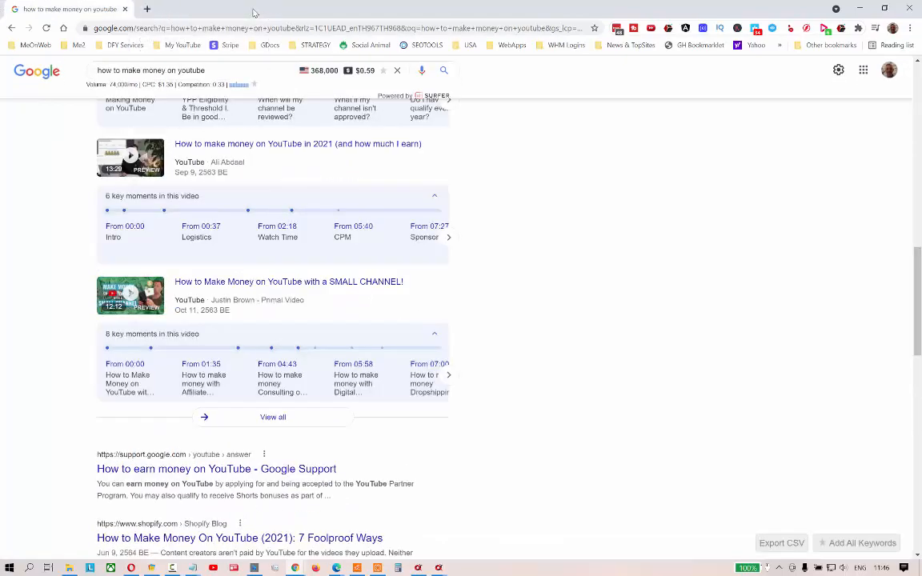
pyautogui.scroll(4, 552, 264)
pyautogui.scroll(-2, 555, 267)
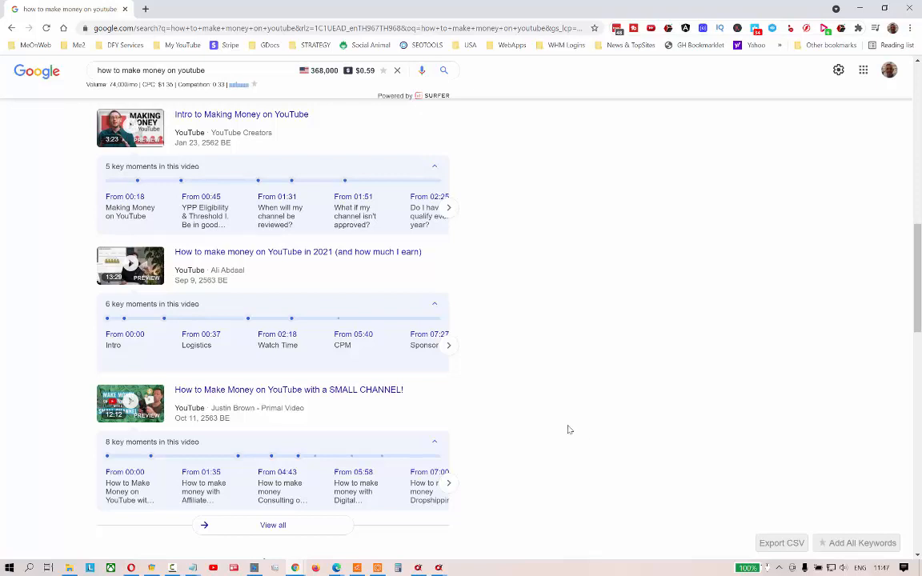
pyautogui.scroll(2, 532, 442)
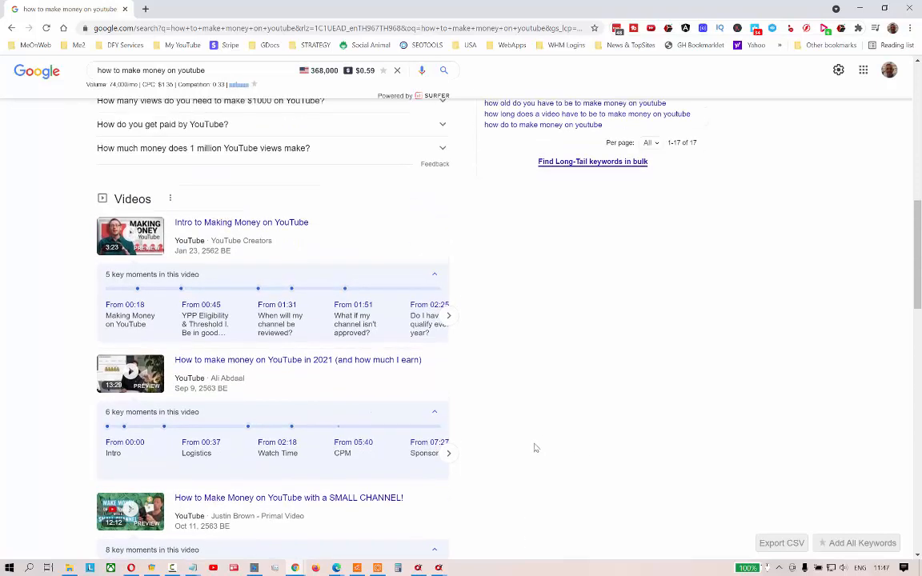
pyautogui.scroll(-2, 535, 446)
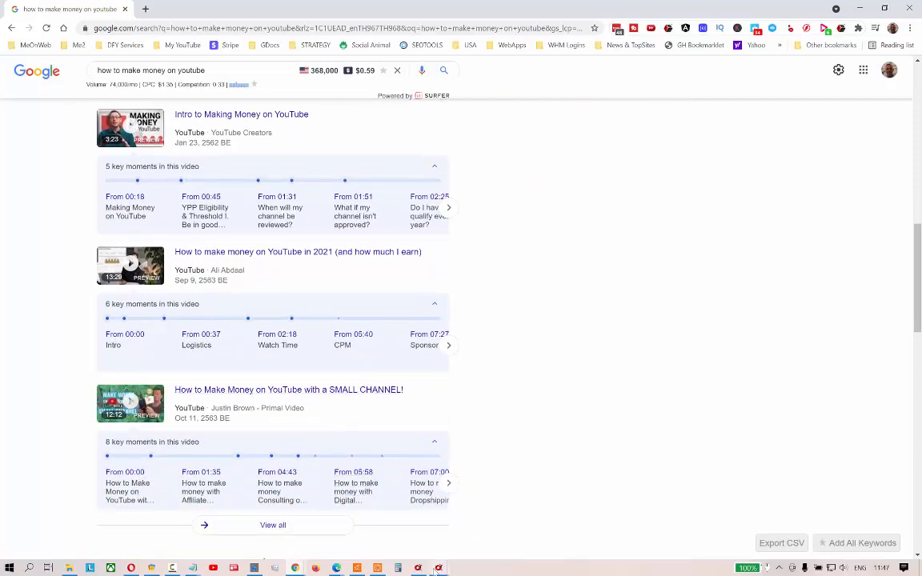
# Step: Switch to TubeKit and bring up its Search Text window in front of the video transcript
pyautogui.moveTo(438, 567)
pyautogui.click(438, 541)
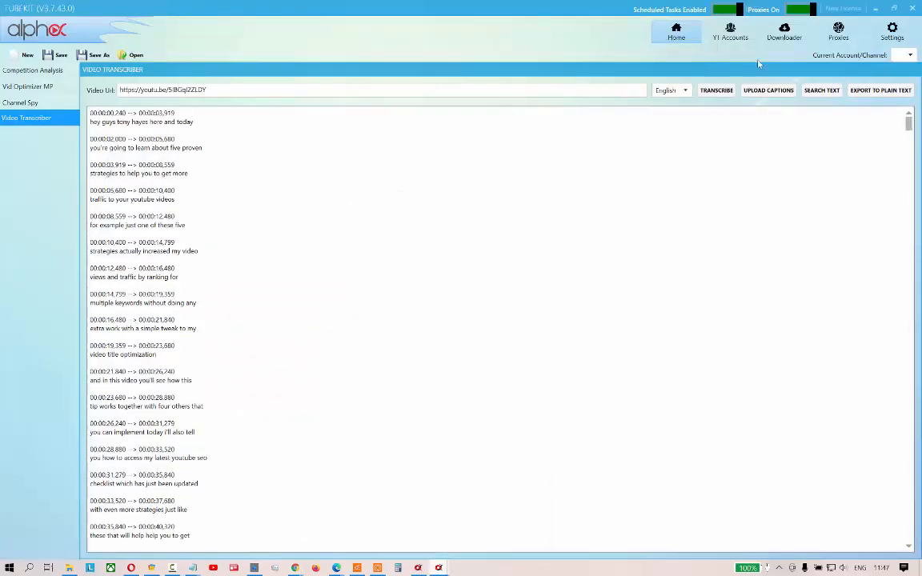
pyautogui.moveTo(428, 567)
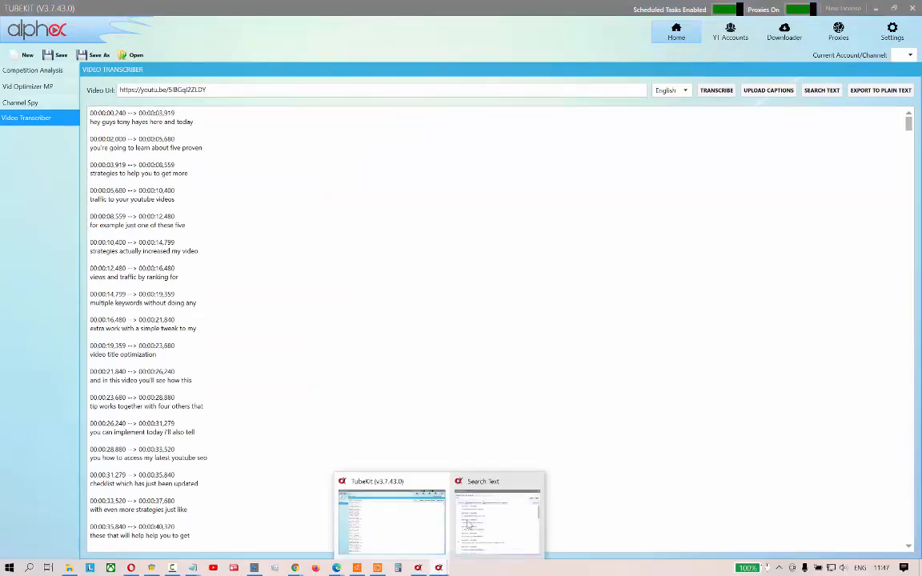
pyautogui.click(498, 485)
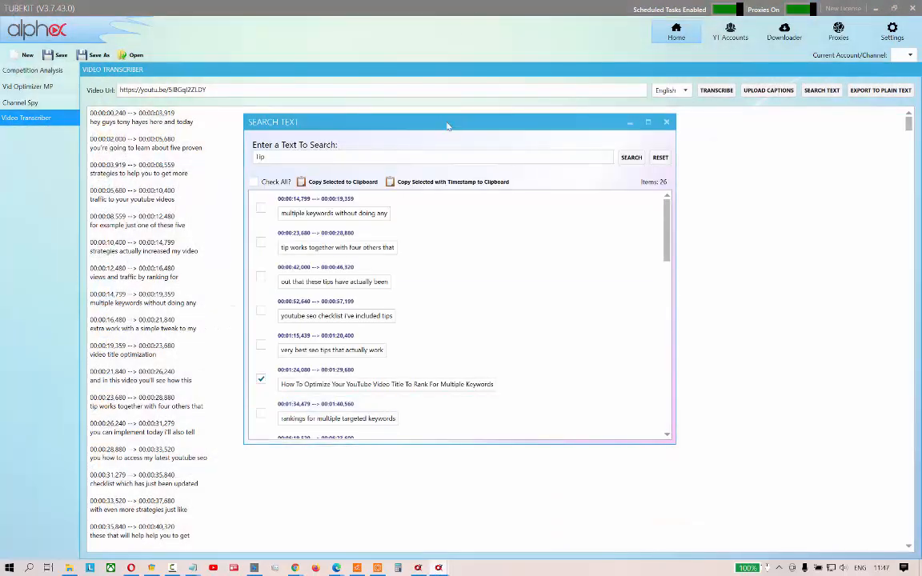
pyautogui.moveTo(404, 120); pyautogui.dragTo(460, 123)
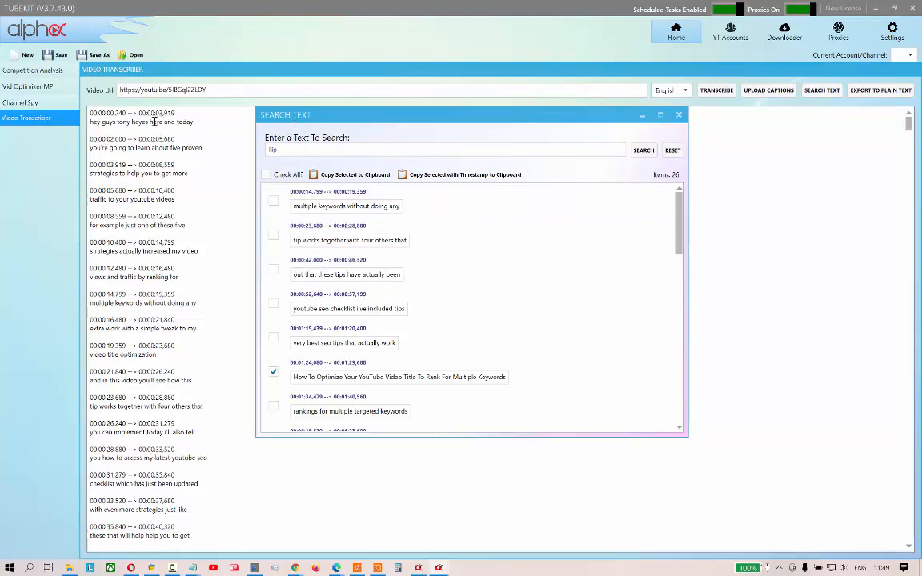
# Step: Bring the Search Text window back in front of the transcript and move it up over the caption lines
pyautogui.click(158, 328)
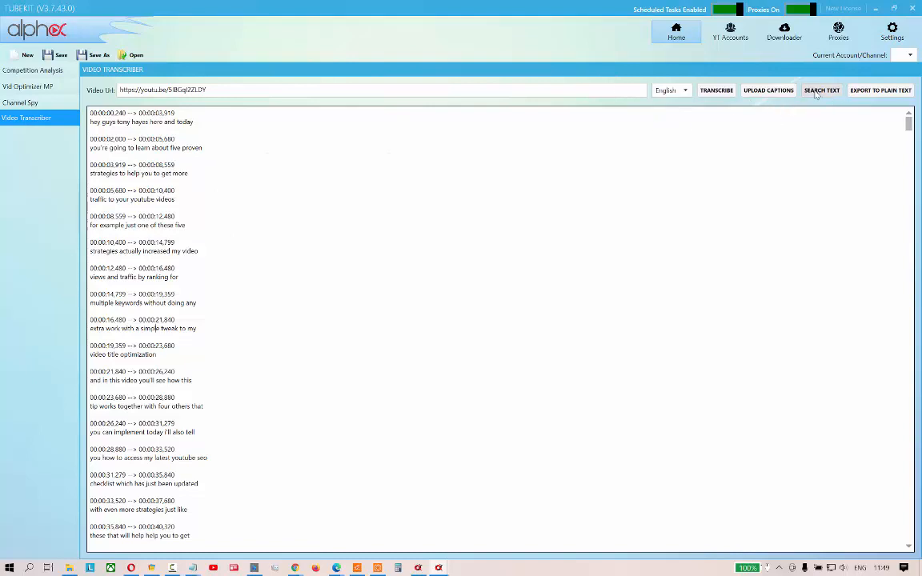
pyautogui.click(438, 567)
pyautogui.click(488, 527)
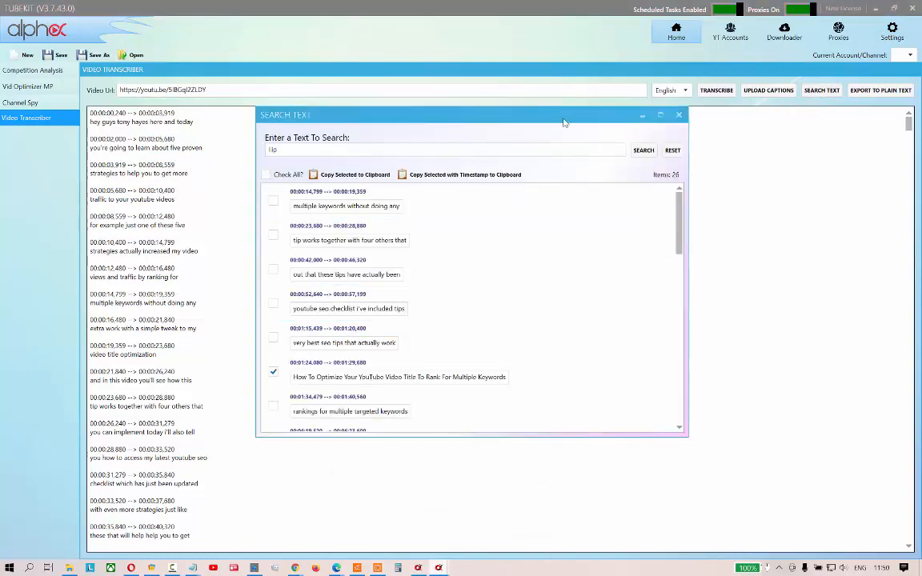
pyautogui.moveTo(565, 122); pyautogui.dragTo(477, 97)
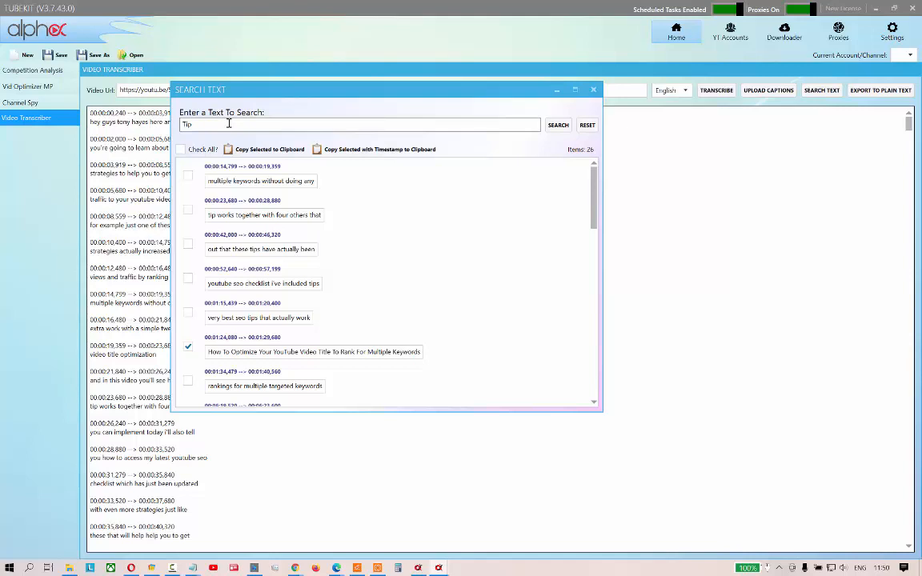
# Step: Tick the caption "okay tip number five is to send targeted" in the search results for "Tip"
pyautogui.click(202, 127)
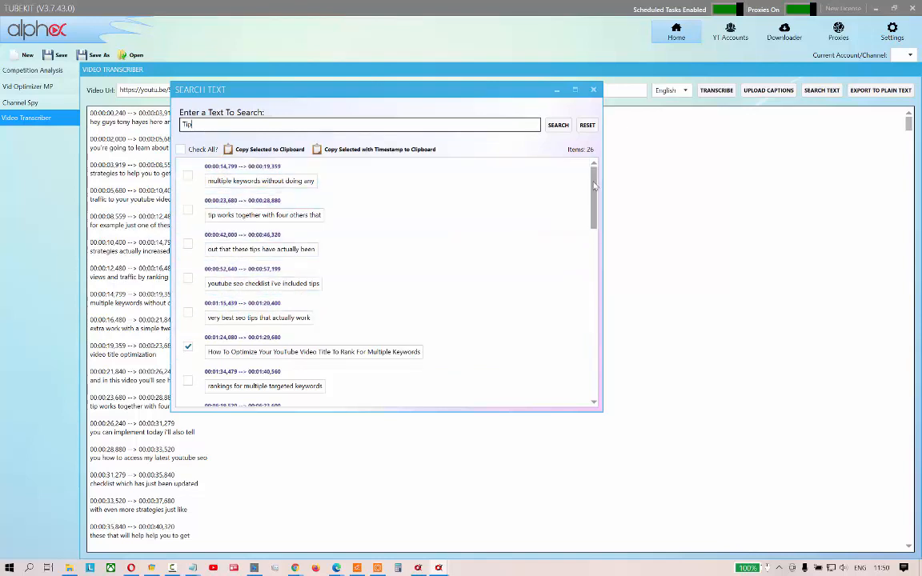
pyautogui.moveTo(594, 181); pyautogui.dragTo(593, 207)
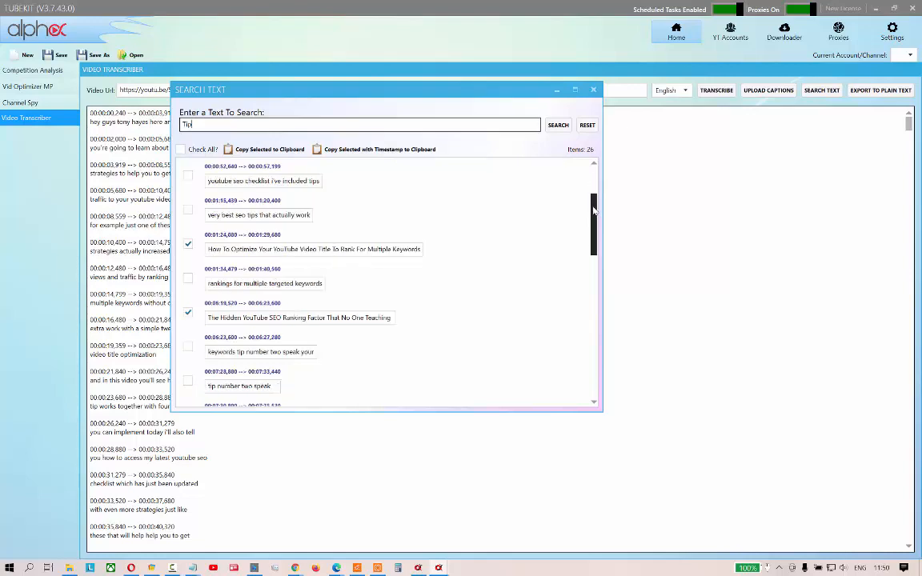
pyautogui.scroll(-2, 192, 364)
pyautogui.click(188, 346)
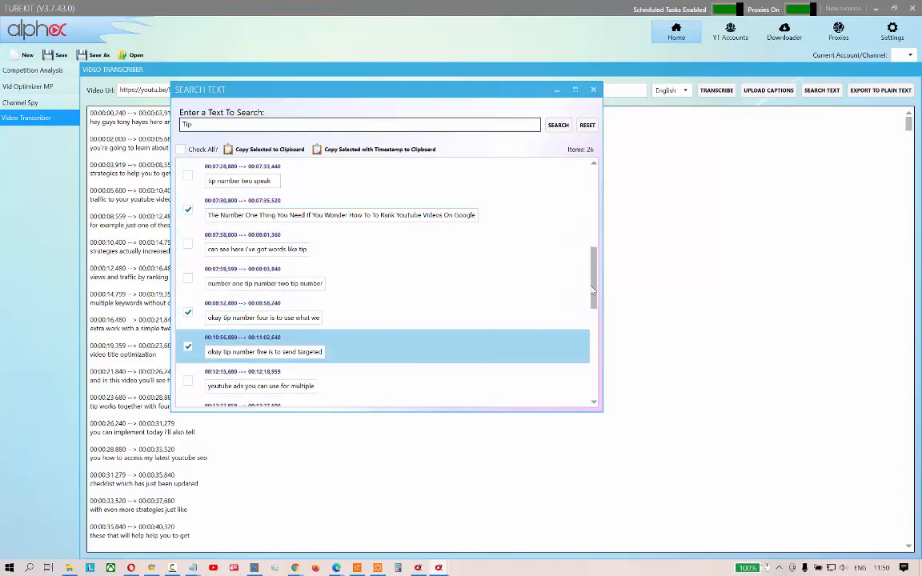
# Step: Review the ticked caption lines and their timestamps in the "Tip" search results from the beginning of the list
pyautogui.moveTo(593, 292); pyautogui.dragTo(591, 166)
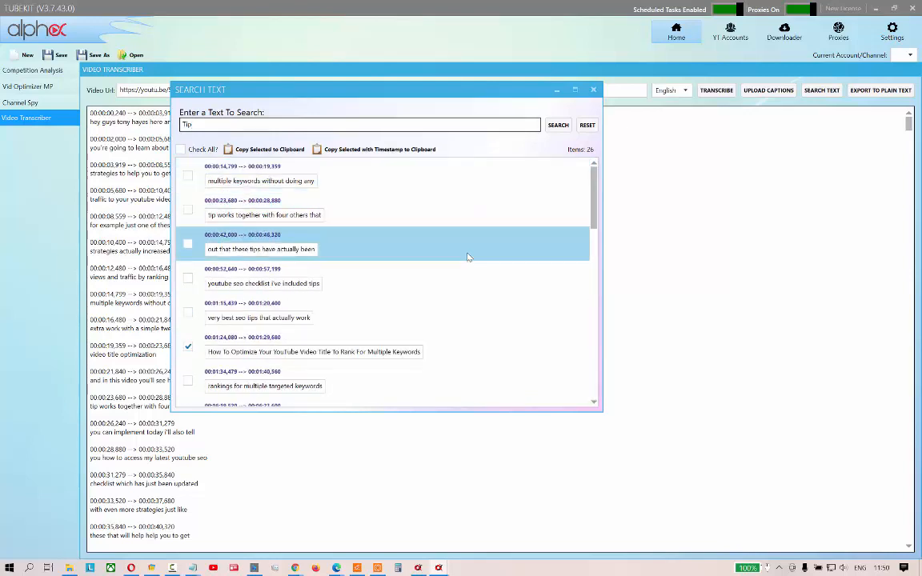
pyautogui.scroll(-1, 472, 272)
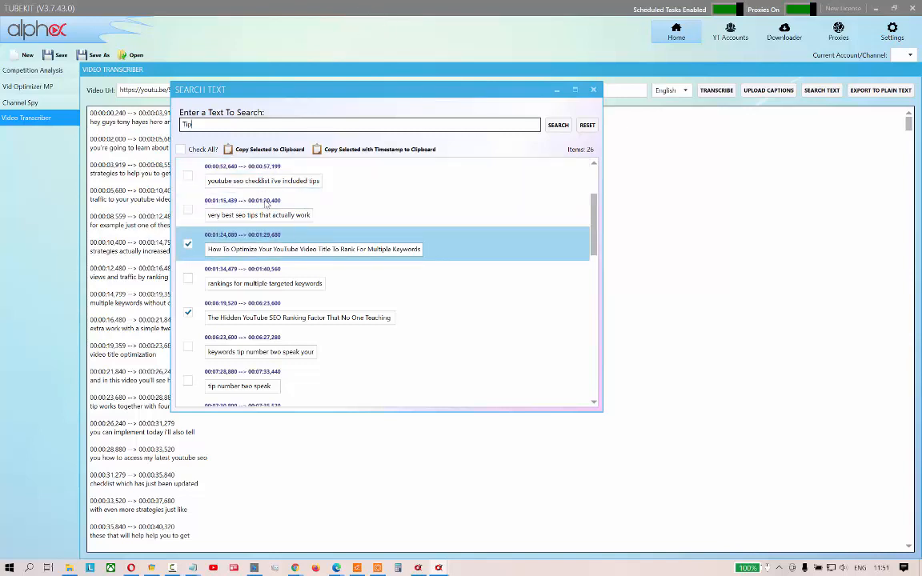
pyautogui.scroll(-1, 379, 367)
pyautogui.scroll(-1, 379, 368)
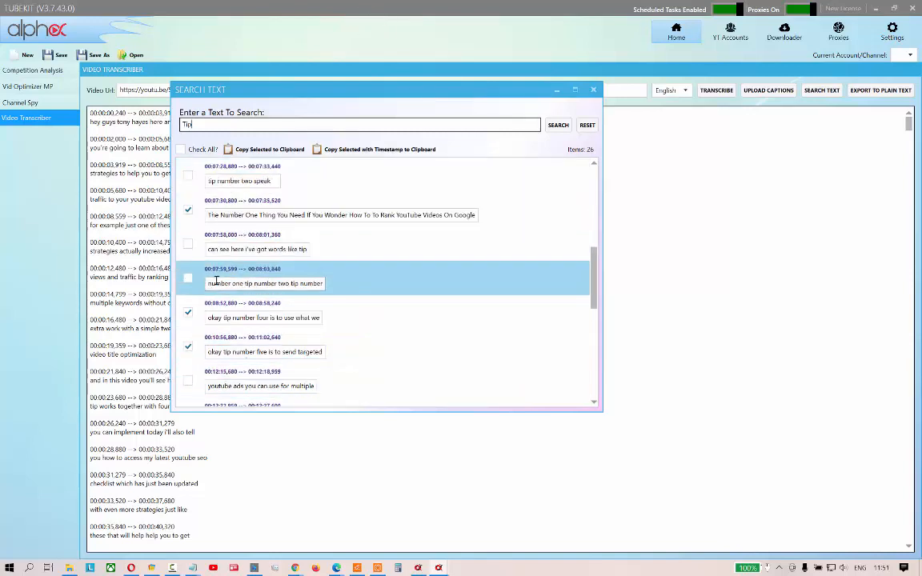
pyautogui.scroll(1, 318, 205)
pyautogui.scroll(1, 318, 205)
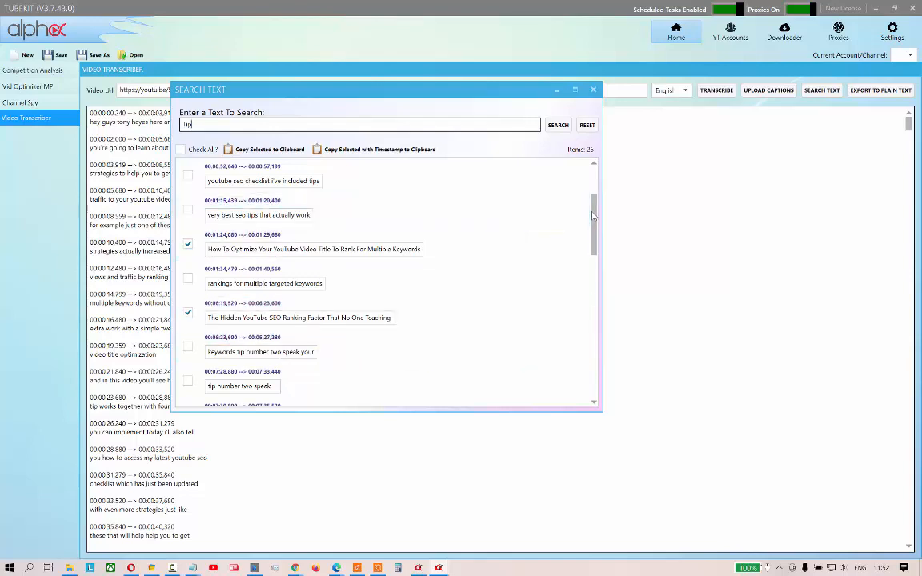
# Step: Highlight the phrase "How To To Rank YouTube Videos On Google" in its ticked caption, and place the cursor near that caption's start
pyautogui.moveTo(593, 214); pyautogui.dragTo(594, 240)
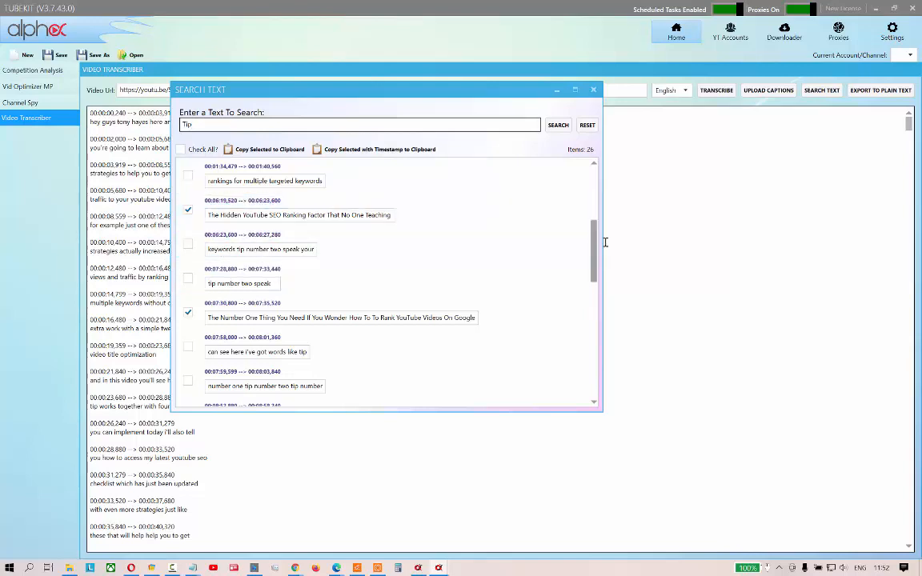
pyautogui.moveTo(596, 240); pyautogui.dragTo(602, 261)
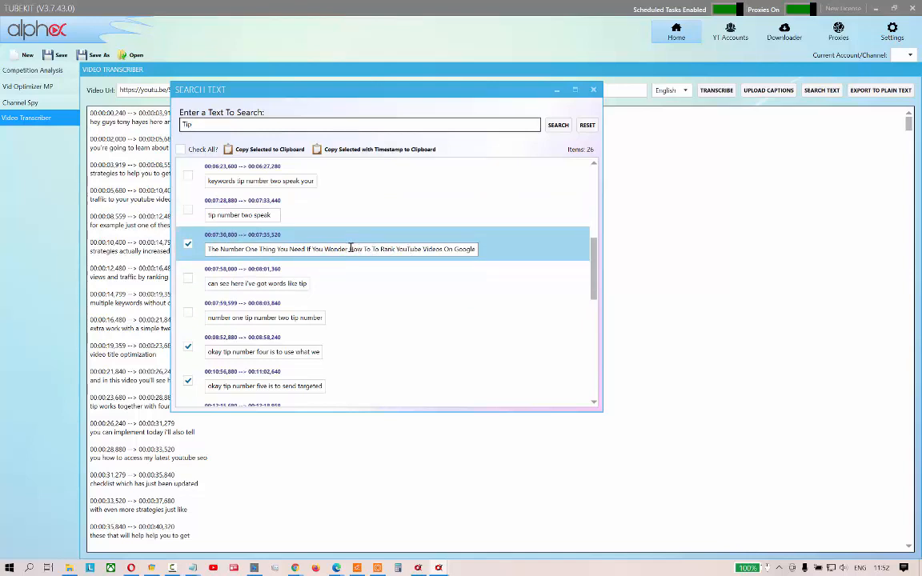
pyautogui.moveTo(349, 249); pyautogui.dragTo(479, 252)
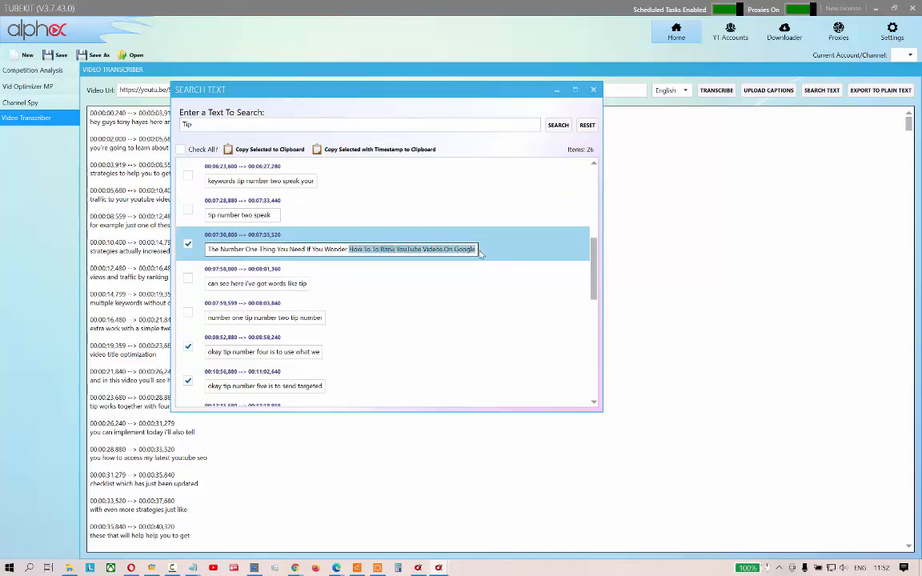
pyautogui.click(212, 249)
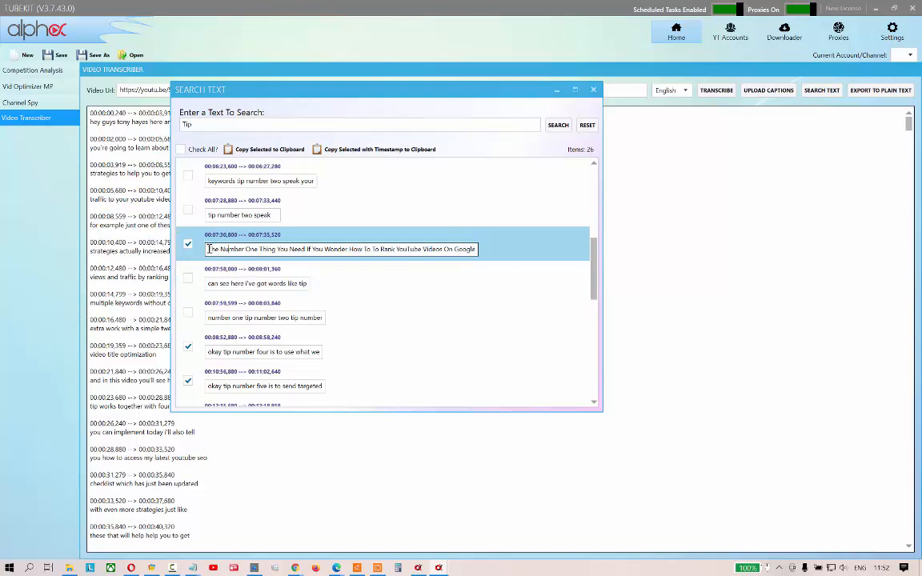
# Step: Replace "Wonder" with "Know" in the ticked 00:07:30 caption about ranking YouTube videos on Google
pyautogui.moveTo(212, 249); pyautogui.dragTo(345, 248)
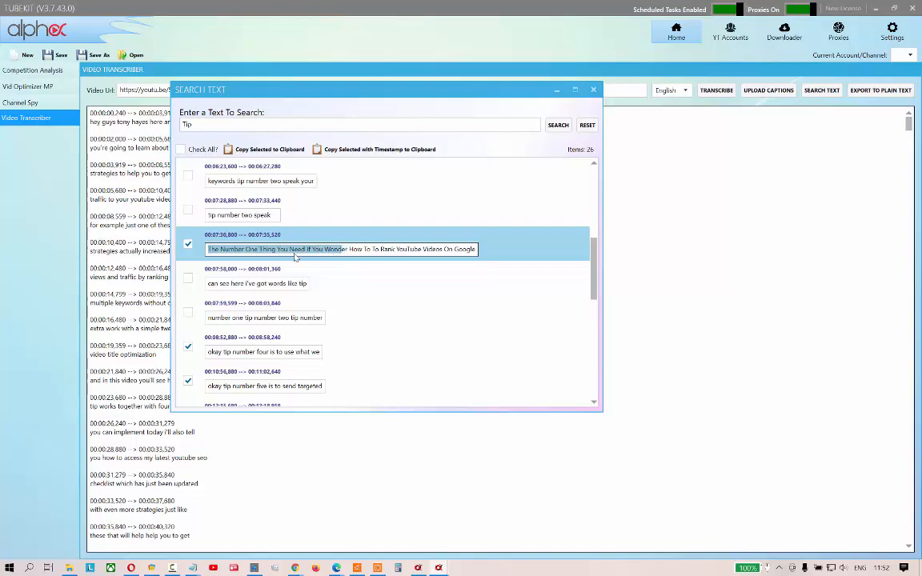
pyautogui.click(318, 248)
pyautogui.moveTo(348, 249); pyautogui.dragTo(328, 249)
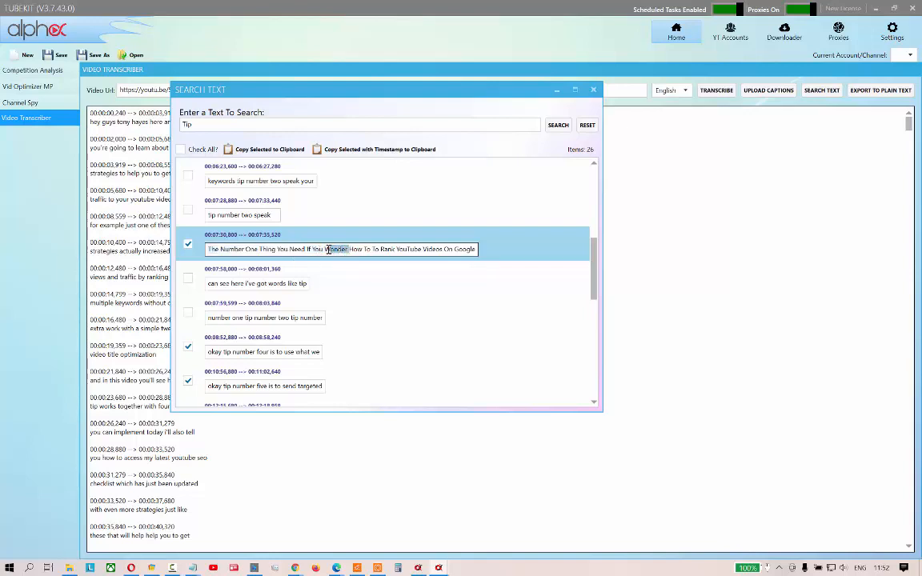
pyautogui.write('Know')
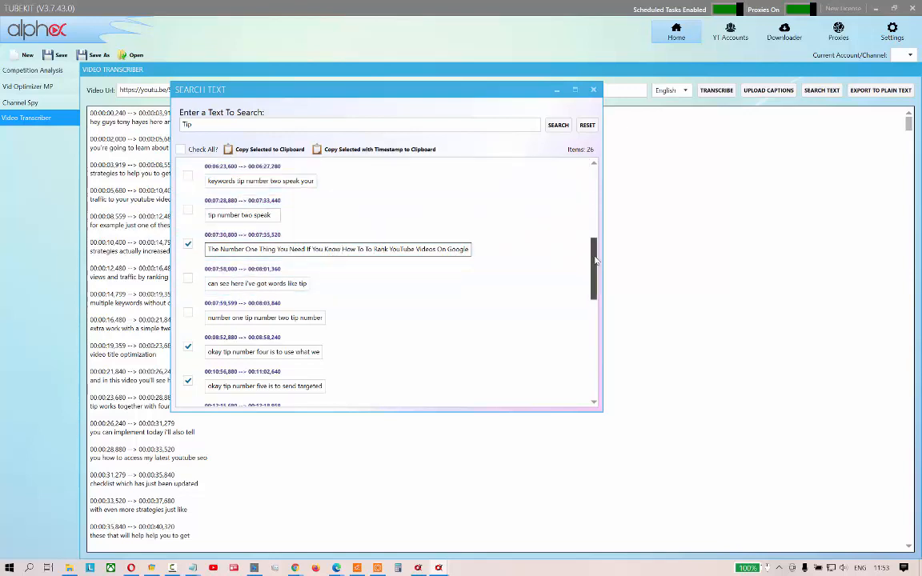
# Step: Switch to the untitled Notepad chapter notes and insert a blank line after "0.00 Intro"
pyautogui.click(351, 151)
pyautogui.moveTo(193, 567)
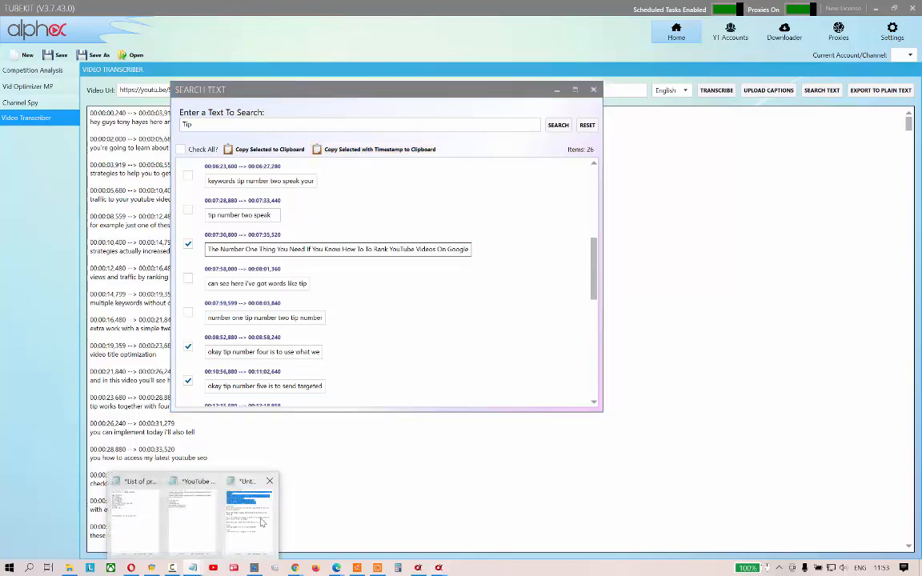
pyautogui.click(261, 521)
pyautogui.click(597, 249)
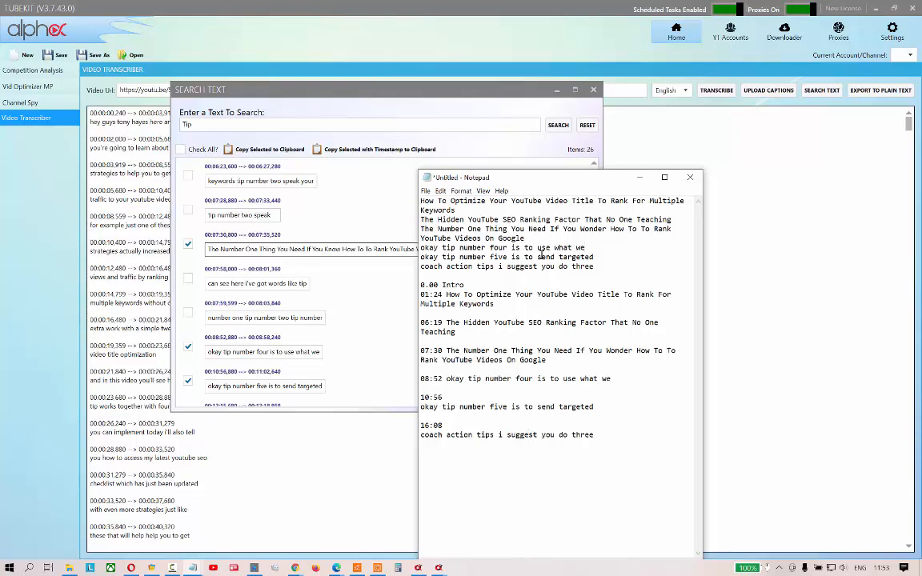
pyautogui.click(505, 282)
pyautogui.press('Return')
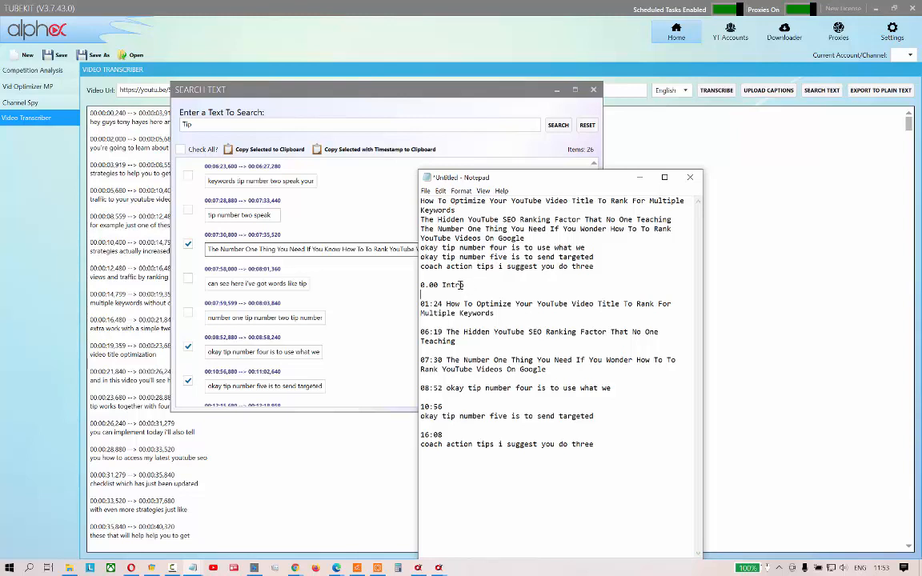
pyautogui.moveTo(422, 286); pyautogui.dragTo(439, 286)
pyautogui.click(447, 287)
# Step: Copy the ticked captions with their timestamps from the search results and paste them at the end of the Notepad chapter notes
pyautogui.click(293, 151)
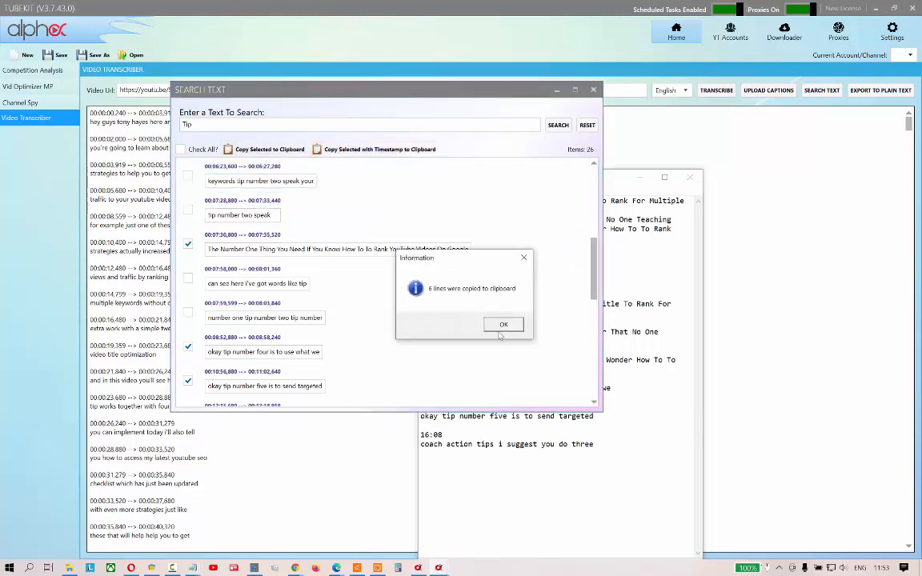
pyautogui.click(501, 327)
pyautogui.click(637, 445)
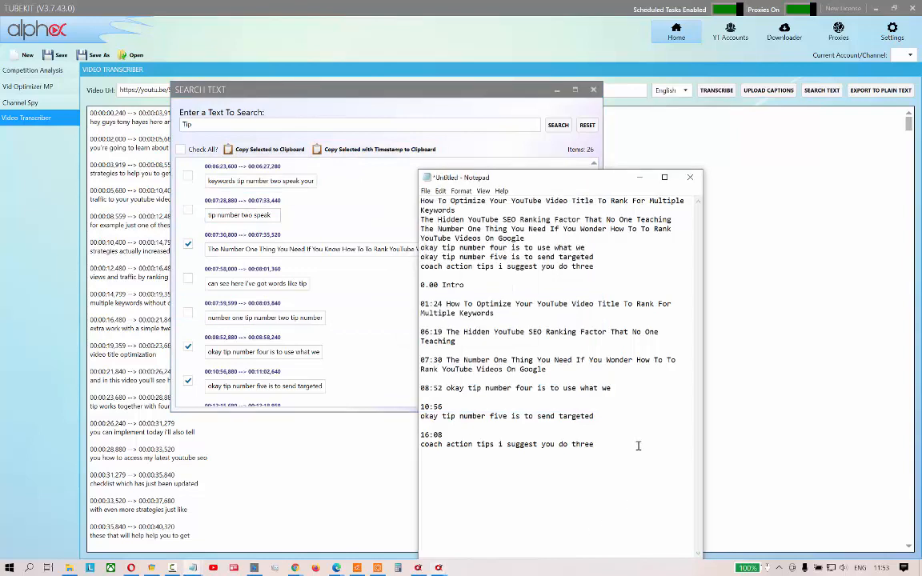
pyautogui.hotkey('ctrl', 'v')
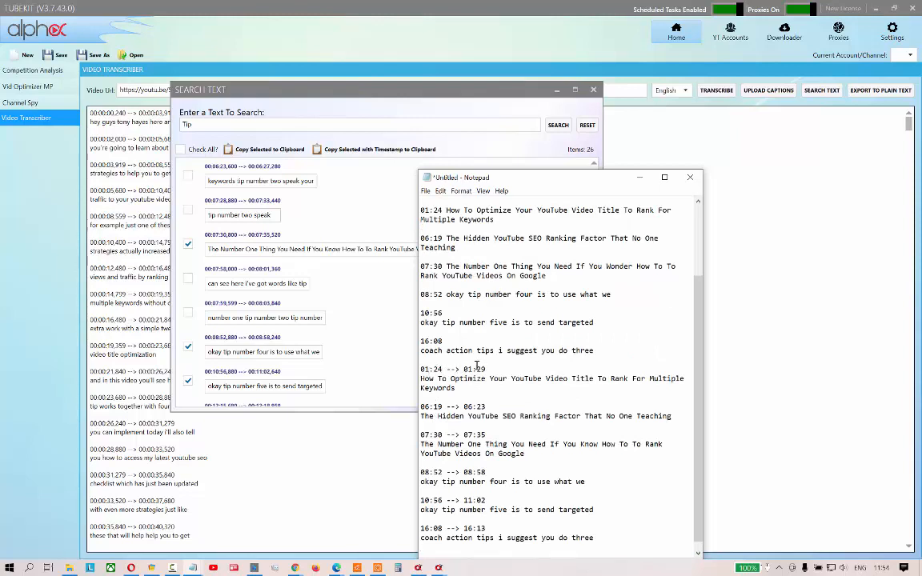
# Step: Remove the end time from the pasted 01:24 entry, and undo the oversized deletion at the 06:19 entry
pyautogui.moveTo(444, 369); pyautogui.dragTo(491, 369)
pyautogui.press('BackSpace')
pyautogui.moveTo(443, 407); pyautogui.dragTo(498, 400)
pyautogui.press('BackSpace')
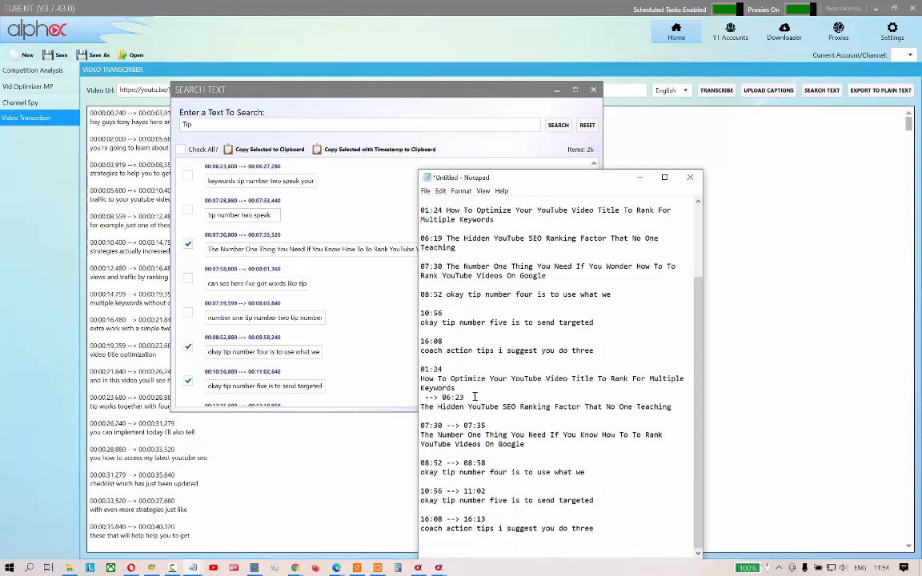
pyautogui.rightClick(537, 399)
pyautogui.click(552, 405)
pyautogui.click(446, 402)
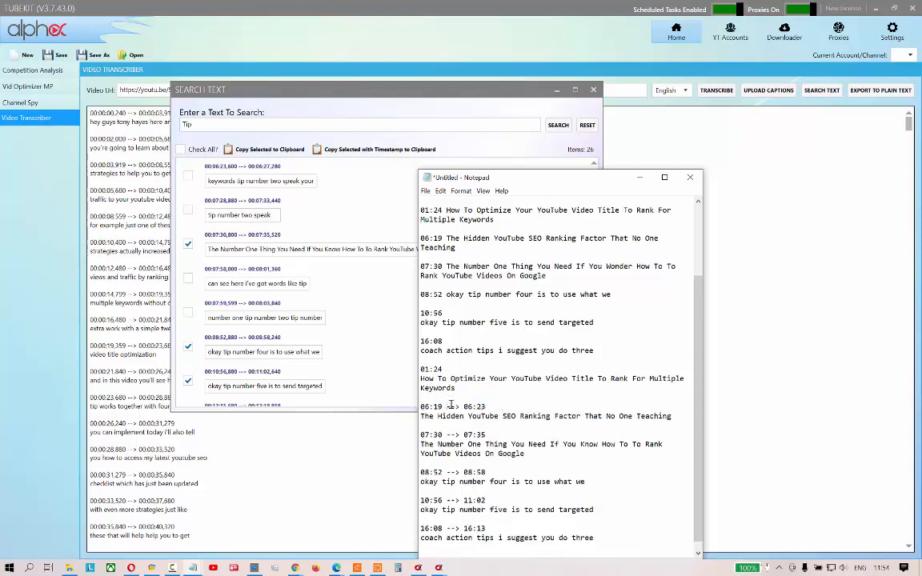
# Step: Remove the end times from the pasted 06:19 and 07:30 entries and join the 07:30 caption to its timestamp line
pyautogui.moveTo(444, 406); pyautogui.dragTo(486, 406)
pyautogui.press('BackSpace')
pyautogui.moveTo(443, 435); pyautogui.dragTo(485, 435)
pyautogui.press('BackSpace')
pyautogui.press('BackSpace')
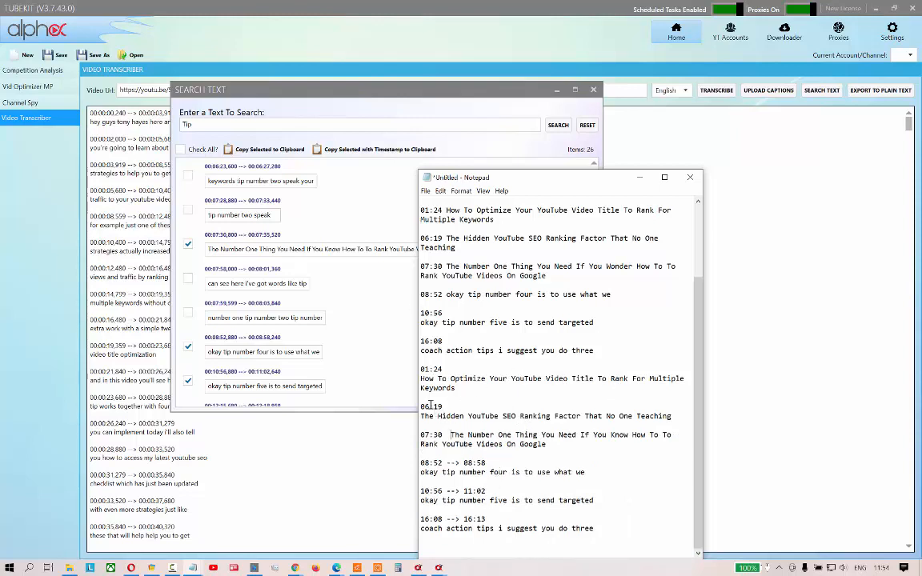
# Step: Delete the whole pasted block of timestamped captions from the end of the notes
pyautogui.moveTo(419, 369); pyautogui.dragTo(648, 540)
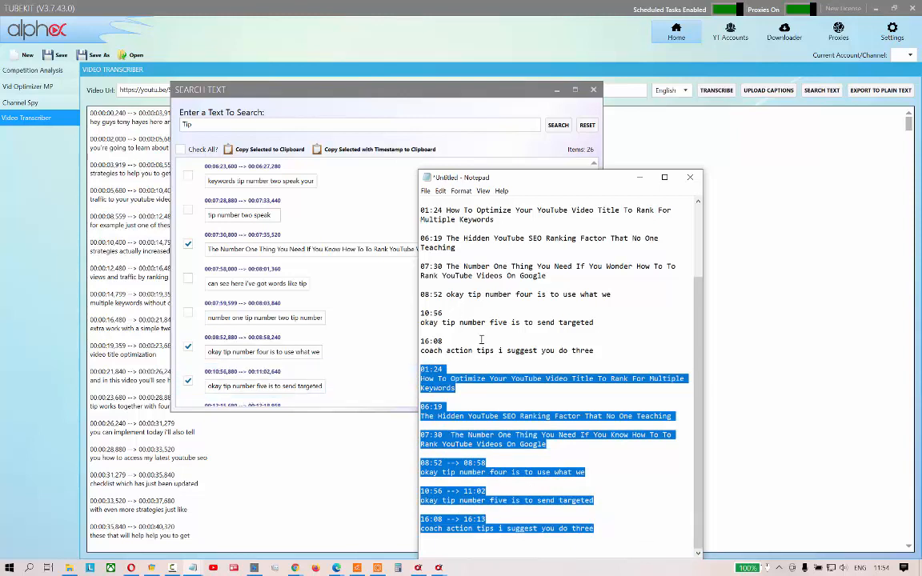
pyautogui.press('Delete')
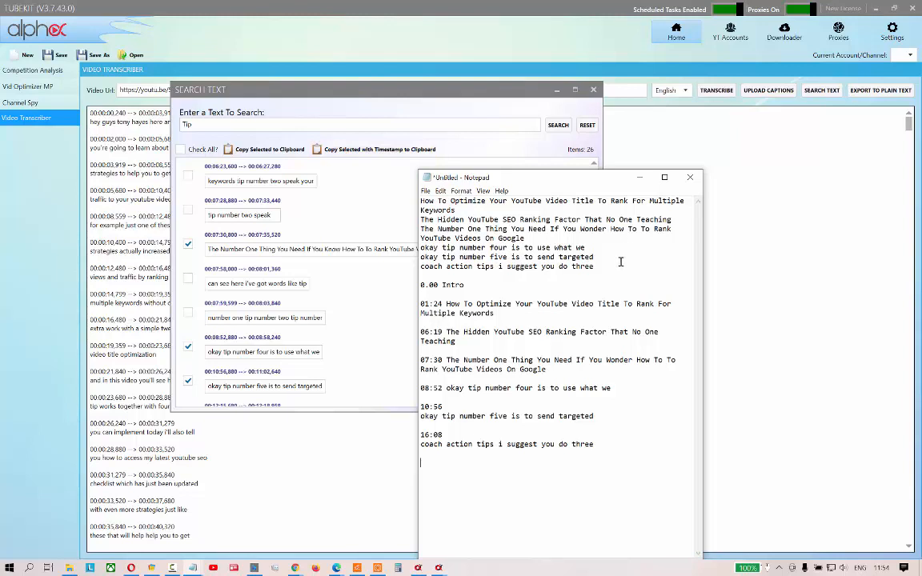
# Step: Highlight the captions without timestamps at the start of the notes, and move the Notepad window farther off the search results
pyautogui.moveTo(596, 266); pyautogui.dragTo(410, 198)
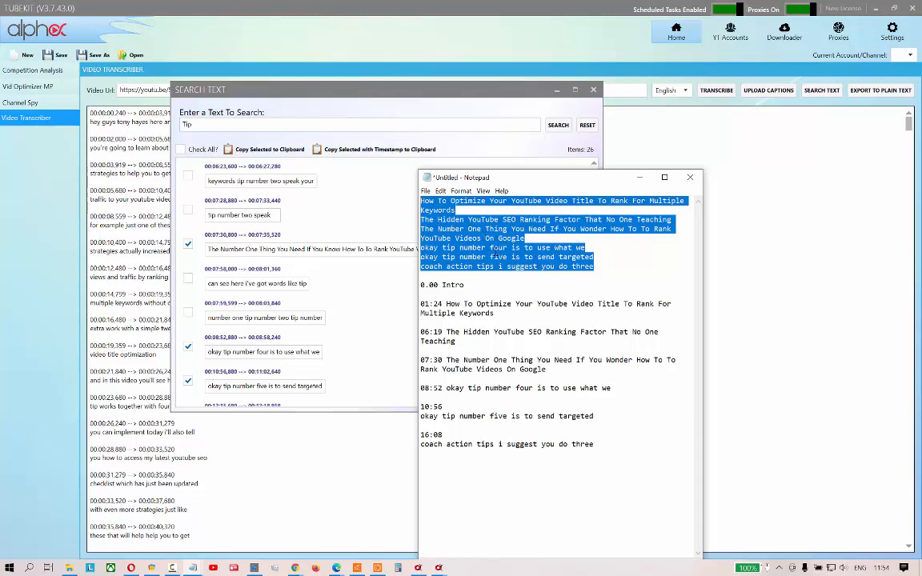
pyautogui.click(509, 255)
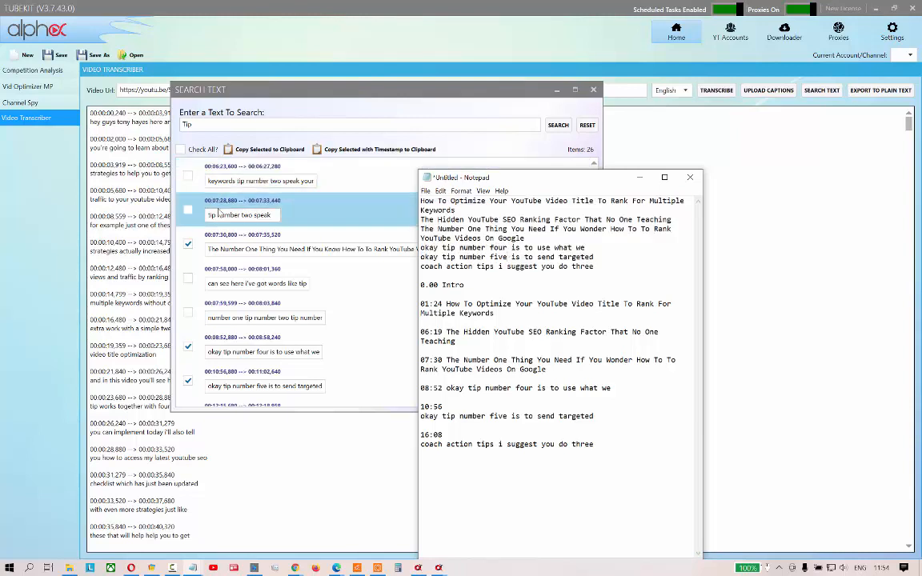
pyautogui.click(473, 210)
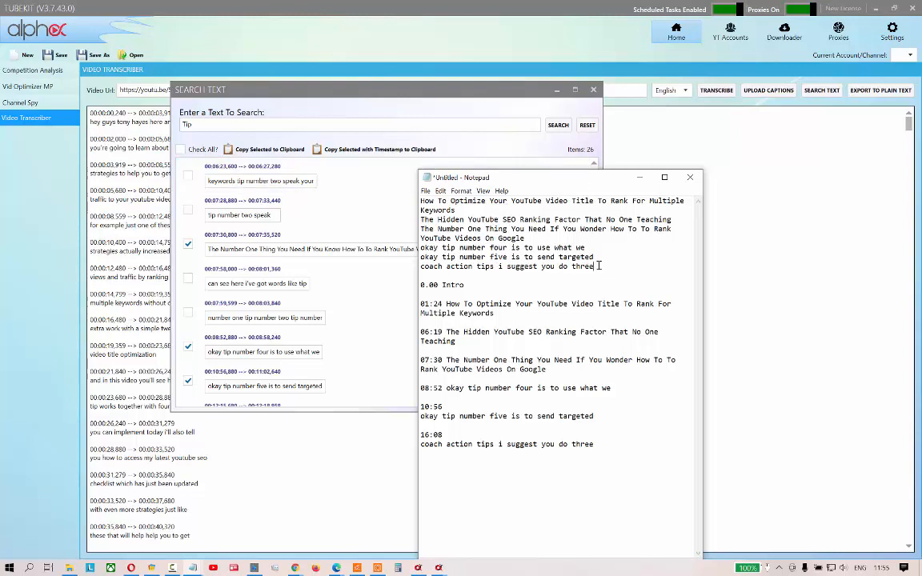
pyautogui.moveTo(594, 266); pyautogui.dragTo(418, 196)
pyautogui.click(417, 194)
pyautogui.moveTo(598, 177); pyautogui.dragTo(659, 155)
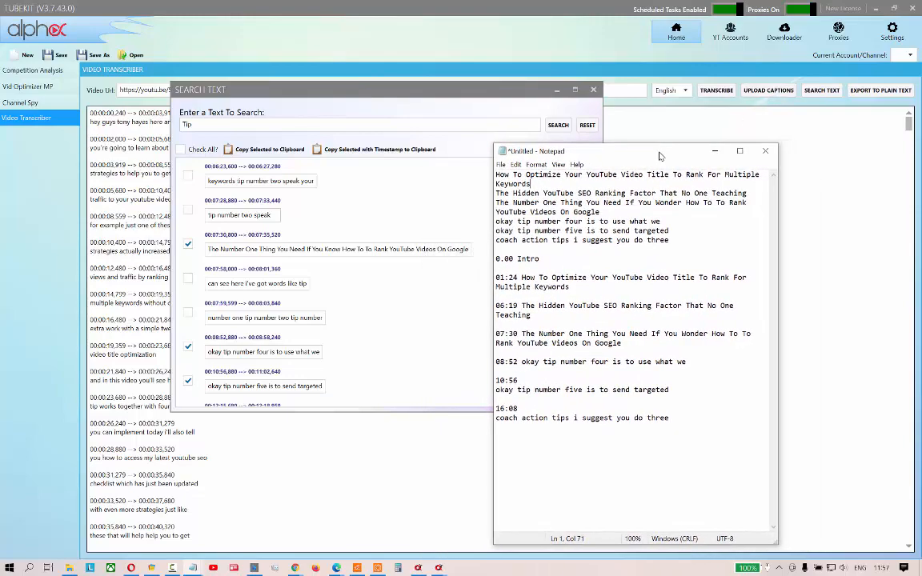